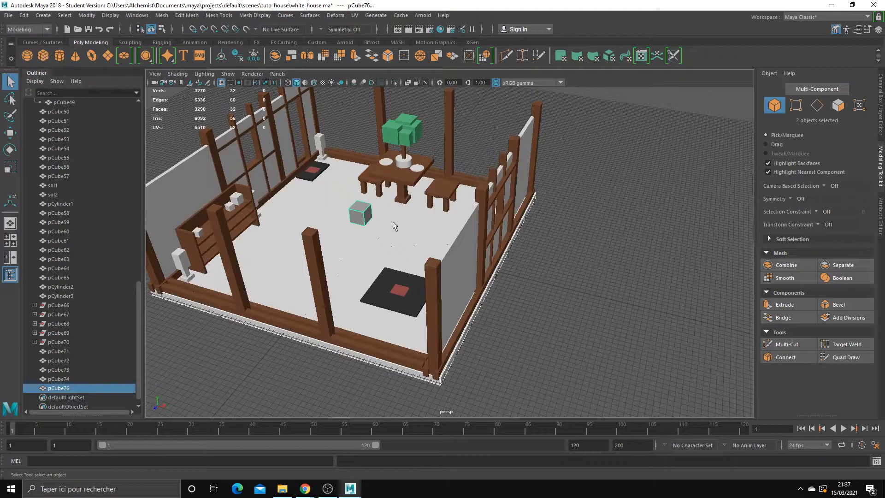
Add a polygon cube on the ground outside the house and raise it to about Y 0.48.
{"action": "left_click_drag", "start_coordinate": [404, 301], "coordinate": [672, 317]}
{"action": "middle_click_drag", "start_coordinate": [674, 319], "coordinate": [553, 297], "text": "alt"}
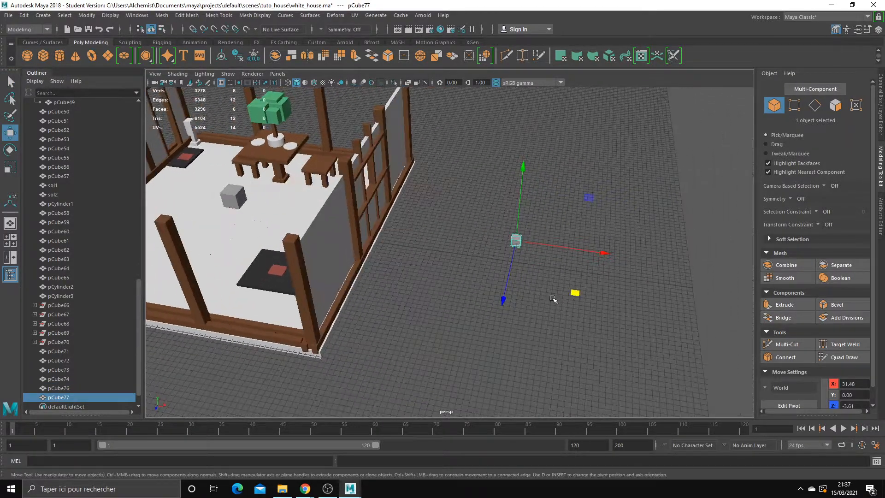
{"action": "scroll", "coordinate": [552, 297], "scroll_direction": "up", "scroll_amount": 3}
{"action": "mouse_move", "coordinate": [549, 224]}
{"action": "left_mouse_down"}
{"action": "mouse_move", "coordinate": [555, 212]}
{"action": "mouse_move", "coordinate": [557, 229]}
{"action": "left_mouse_up"}
{"action": "middle_click_drag", "start_coordinate": [557, 229], "coordinate": [500, 269], "text": "alt"}
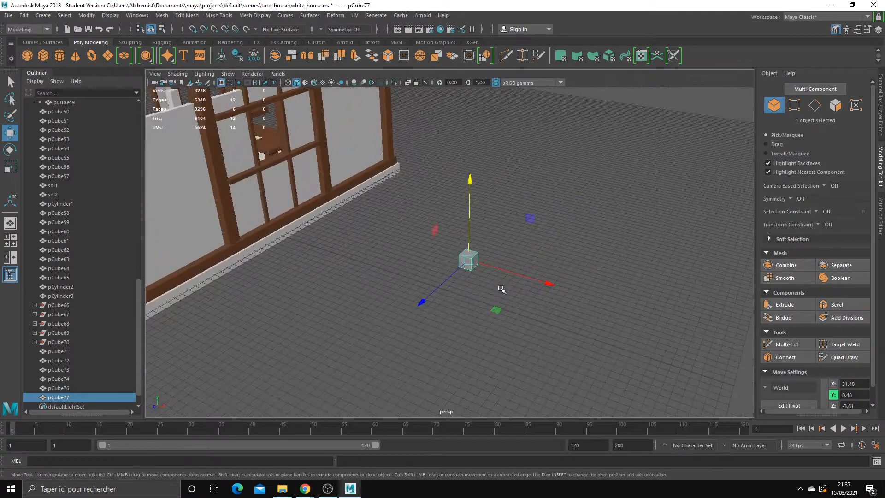
Scale the cube taller along Y and widen it evenly in X and Z to form a square pillar.
{"action": "key", "text": "r"}
{"action": "mouse_move", "coordinate": [525, 294]}
{"action": "left_mouse_down", "text": "alt"}
{"action": "mouse_move", "coordinate": [510, 292]}
{"action": "mouse_move", "coordinate": [531, 290]}
{"action": "mouse_move", "coordinate": [527, 302]}
{"action": "mouse_move", "coordinate": [516, 297]}
{"action": "left_mouse_up", "text": "alt"}
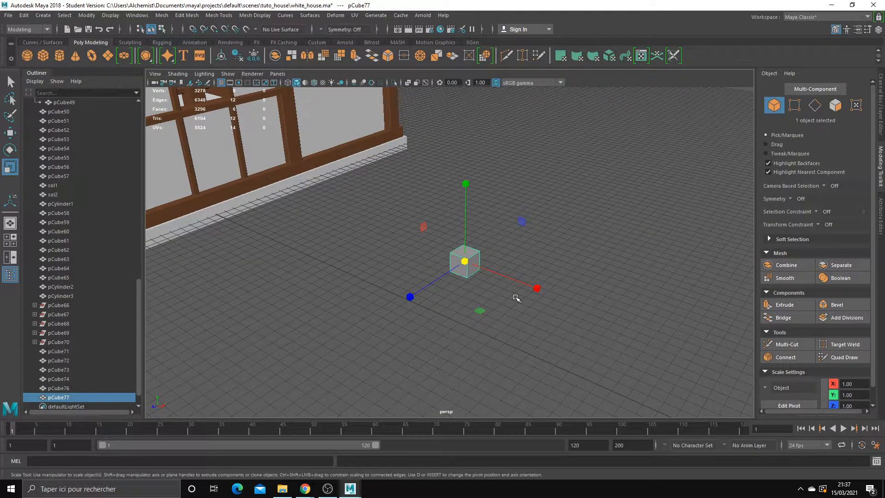
{"action": "mouse_move", "coordinate": [497, 302]}
{"action": "left_mouse_down", "text": "alt"}
{"action": "mouse_move", "coordinate": [484, 317]}
{"action": "mouse_move", "coordinate": [418, 300]}
{"action": "mouse_move", "coordinate": [524, 326]}
{"action": "mouse_move", "coordinate": [490, 312]}
{"action": "left_mouse_up", "text": "alt"}
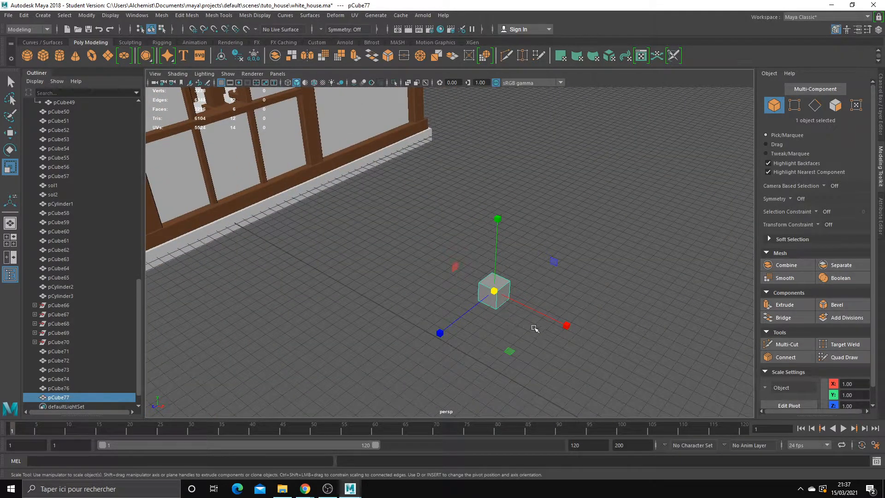
{"action": "left_click_drag", "start_coordinate": [496, 260], "coordinate": [471, 196]}
{"action": "scroll", "coordinate": [501, 262], "scroll_direction": "down", "scroll_amount": 5}
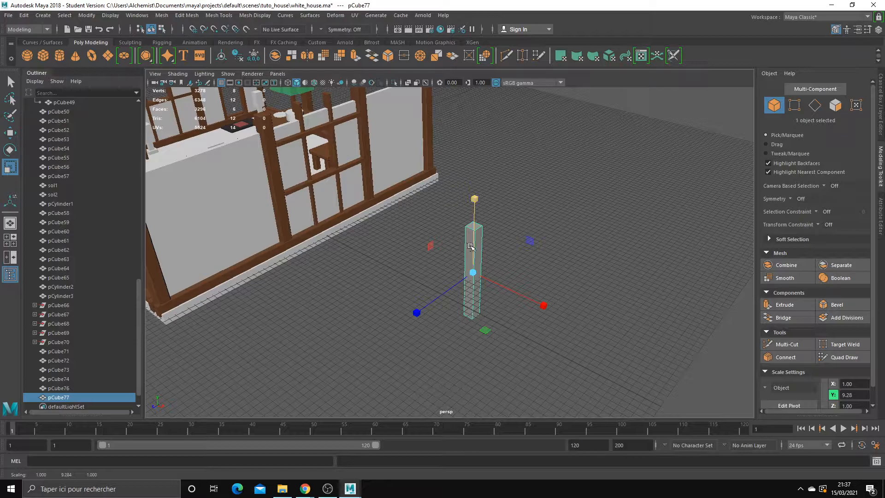
{"action": "left_click_drag", "start_coordinate": [475, 241], "coordinate": [475, 232]}
{"action": "left_click_drag", "start_coordinate": [486, 330], "coordinate": [517, 381]}
Move the pillar straight up until its underside hangs above the ground grid.
{"action": "key", "text": "w"}
{"action": "left_click_drag", "start_coordinate": [476, 253], "coordinate": [503, 206]}
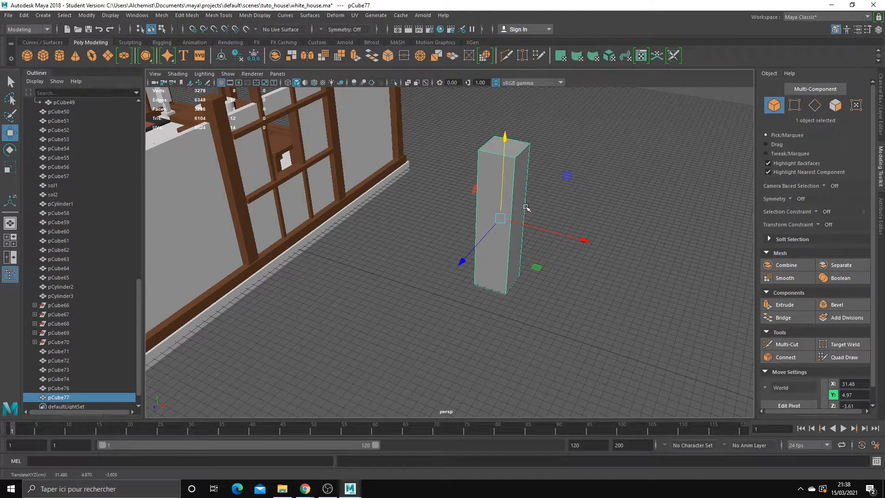
{"action": "middle_click_drag", "start_coordinate": [527, 194], "coordinate": [513, 219], "text": "alt"}
{"action": "left_click_drag", "start_coordinate": [506, 247], "coordinate": [500, 223], "text": "alt"}
{"action": "left_click_drag", "start_coordinate": [486, 175], "coordinate": [486, 131]}
{"action": "middle_click_drag", "start_coordinate": [485, 131], "coordinate": [481, 228], "text": "alt"}
{"action": "mouse_move", "coordinate": [480, 227]}
{"action": "left_mouse_down", "text": "alt"}
{"action": "mouse_move", "coordinate": [477, 221]}
{"action": "mouse_move", "coordinate": [479, 232]}
{"action": "left_mouse_up", "text": "alt"}
Extrude the pillar's bottom face a short distance downward to form a base block.
{"action": "right_click_drag", "start_coordinate": [479, 232], "coordinate": [481, 249]}
{"action": "left_click", "coordinate": [480, 250]}
{"action": "left_click_drag", "start_coordinate": [498, 272], "coordinate": [503, 305], "text": "alt"}
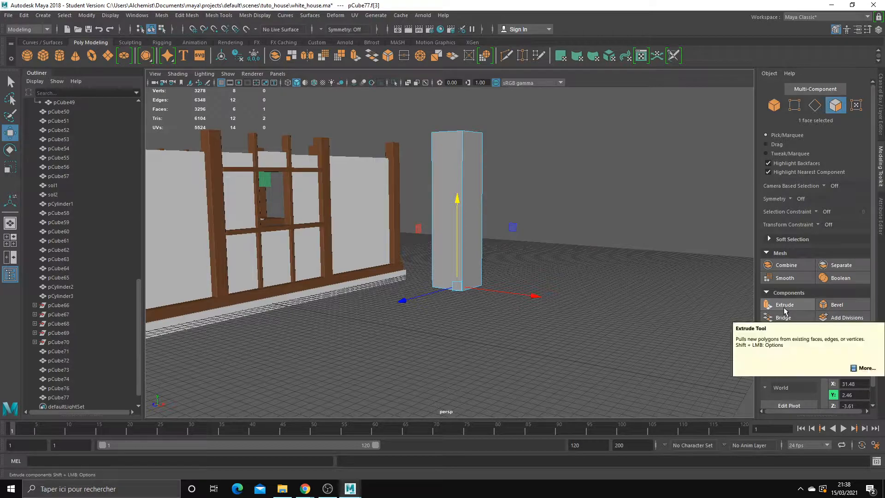
{"action": "left_click_drag", "start_coordinate": [563, 284], "coordinate": [574, 272], "text": "alt"}
{"action": "left_click_drag", "start_coordinate": [664, 298], "coordinate": [593, 292], "text": "alt"}
{"action": "scroll", "coordinate": [624, 302], "scroll_direction": "up", "scroll_amount": 4}
{"action": "key", "text": "ctrl+e"}
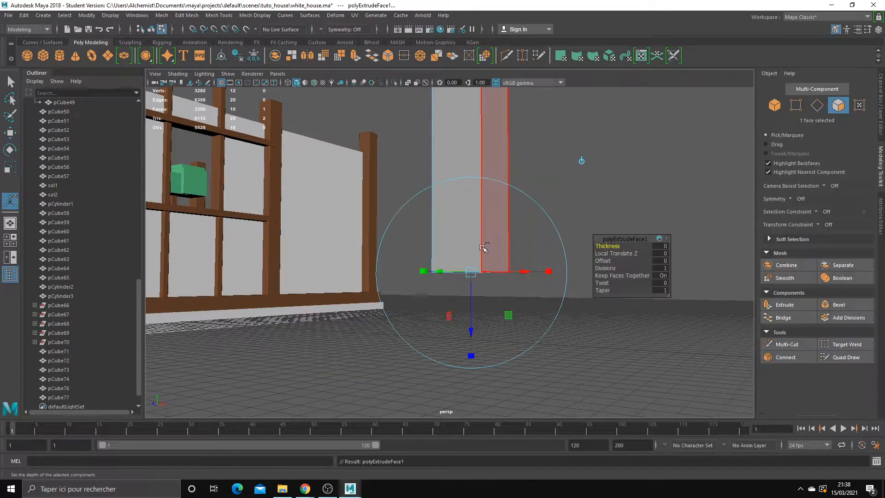
{"action": "left_click_drag", "start_coordinate": [471, 313], "coordinate": [450, 339]}
{"action": "key", "text": "q"}
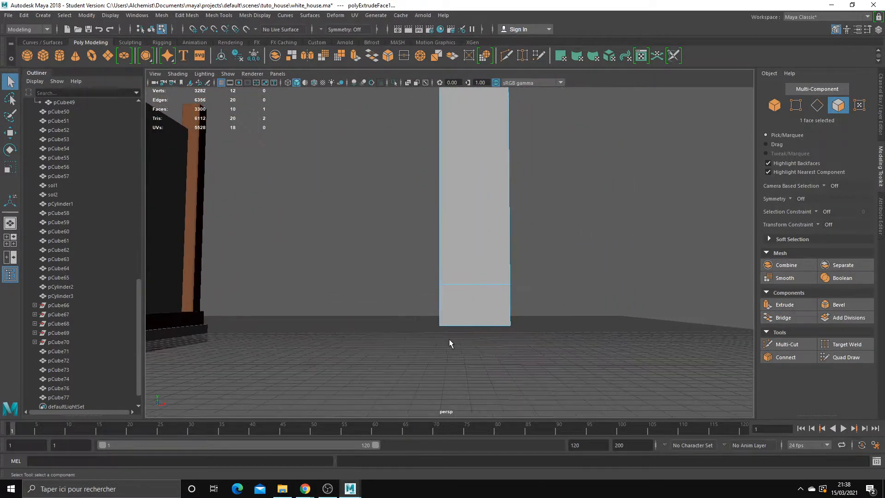
Select the loop of four side faces around the pillar's base block.
{"action": "left_click_drag", "start_coordinate": [554, 307], "coordinate": [555, 309]}
{"action": "left_click_drag", "start_coordinate": [555, 309], "coordinate": [489, 286], "text": "alt"}
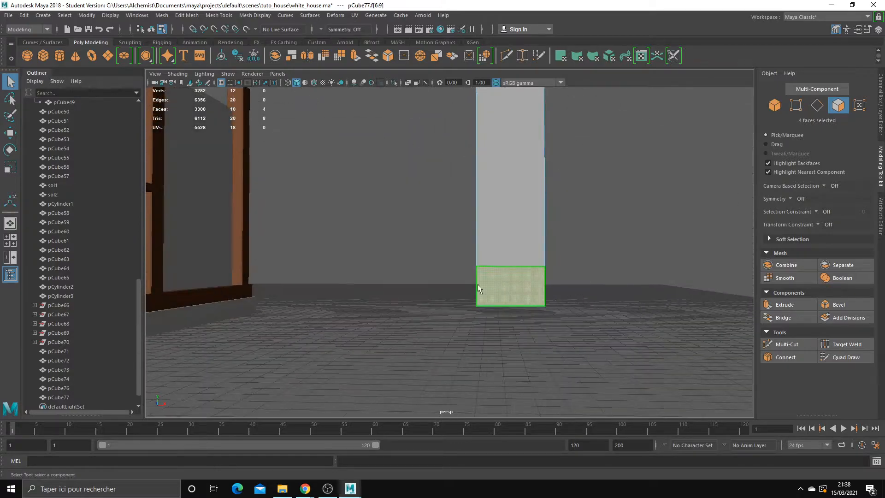
{"action": "left_click_drag", "start_coordinate": [544, 281], "coordinate": [569, 286]}
{"action": "scroll", "coordinate": [602, 318], "scroll_direction": "up", "scroll_amount": 4}
{"action": "left_click_drag", "start_coordinate": [604, 323], "coordinate": [591, 359], "text": "alt"}
{"action": "left_click", "coordinate": [603, 330]}
{"action": "left_click", "coordinate": [561, 342]}
{"action": "left_click_drag", "start_coordinate": [544, 323], "coordinate": [540, 334], "text": "alt"}
{"action": "double_click", "coordinate": [429, 312]}
{"action": "left_click_drag", "start_coordinate": [399, 316], "coordinate": [456, 316], "text": "alt"}
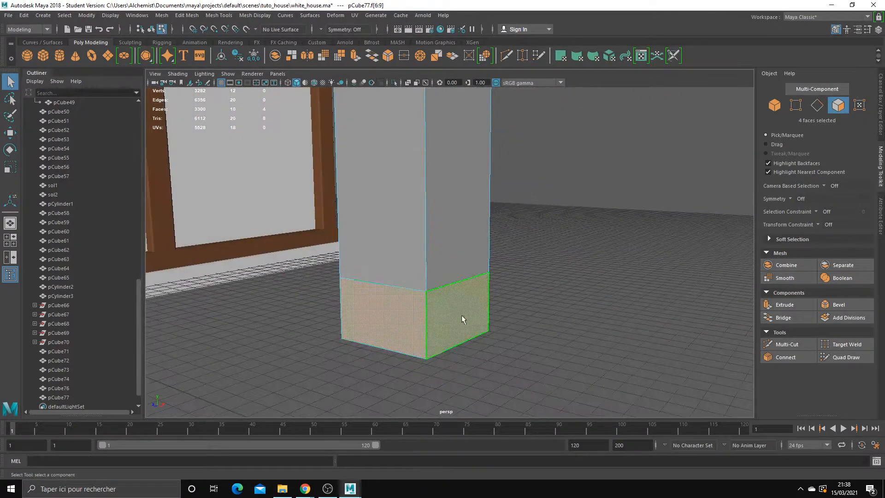
{"action": "left_click_drag", "start_coordinate": [499, 336], "coordinate": [286, 302], "text": "alt"}
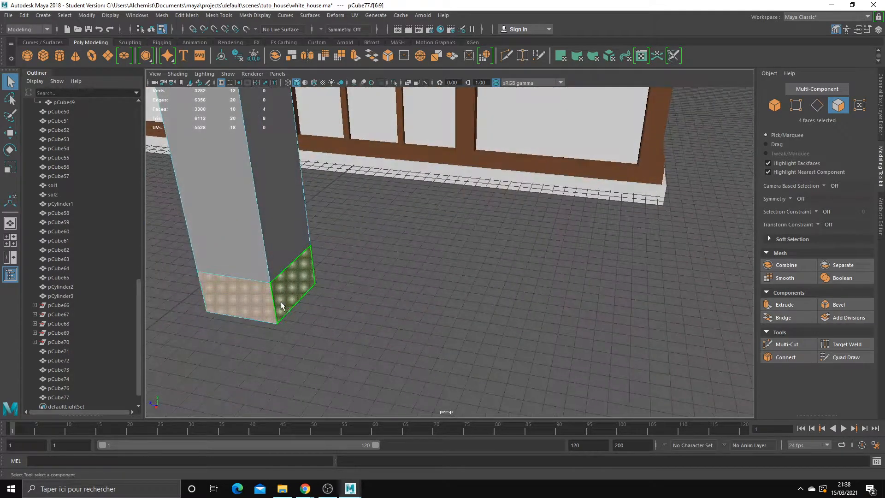
{"action": "left_click_drag", "start_coordinate": [364, 329], "coordinate": [591, 354], "text": "alt"}
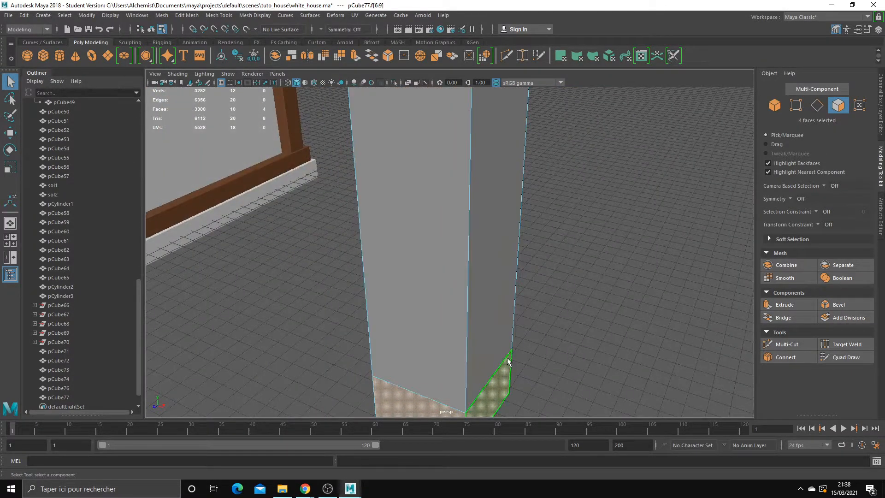
{"action": "left_click_drag", "start_coordinate": [445, 356], "coordinate": [445, 358], "text": "alt"}
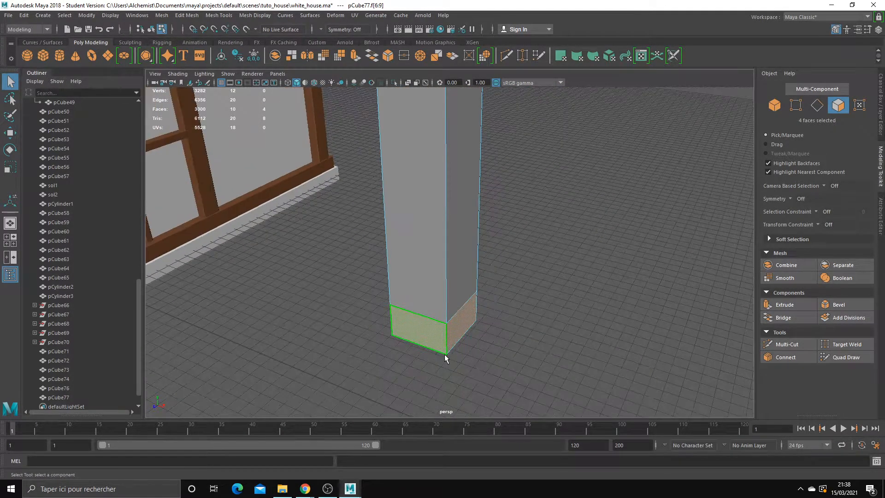
Select the four edges around the top of the base block one by one.
{"action": "left_click", "coordinate": [490, 310]}
{"action": "left_click", "coordinate": [432, 334]}
{"action": "scroll", "coordinate": [431, 338], "scroll_direction": "up", "scroll_amount": 5}
{"action": "right_click_drag", "start_coordinate": [429, 222], "coordinate": [429, 199]}
{"action": "left_click", "coordinate": [406, 383]}
{"action": "left_click", "coordinate": [398, 390], "text": "shift"}
{"action": "left_click_drag", "start_coordinate": [398, 390], "coordinate": [588, 288], "text": "alt"}
{"action": "left_click", "coordinate": [611, 258], "text": "shift"}
{"action": "left_click_drag", "start_coordinate": [611, 258], "coordinate": [508, 272], "text": "alt"}
{"action": "left_click", "coordinate": [472, 106], "text": "shift"}
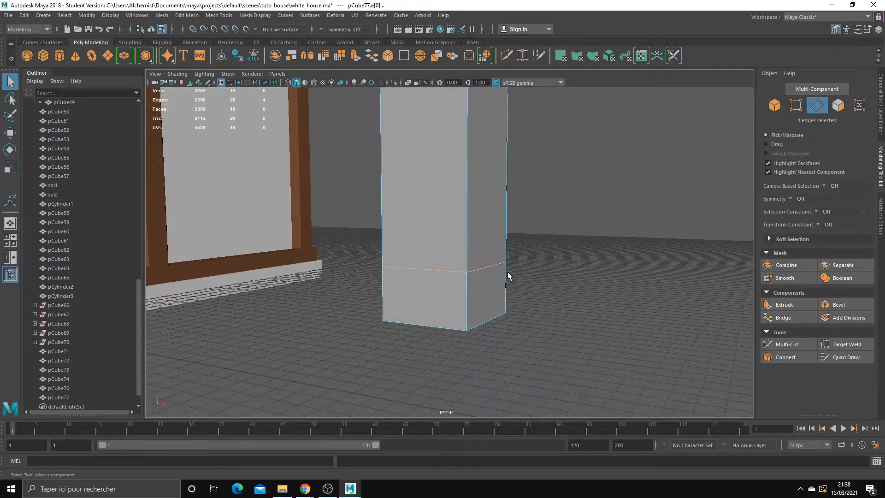
Select the base block's four side faces as a loop and extrude them outward into a wider plinth.
{"action": "right_click_drag", "start_coordinate": [472, 258], "coordinate": [475, 299]}
{"action": "left_click", "coordinate": [437, 288]}
{"action": "double_click", "coordinate": [437, 289], "text": "shift"}
{"action": "left_click_drag", "start_coordinate": [438, 290], "coordinate": [572, 368], "text": "alt"}
{"action": "left_click", "coordinate": [782, 304]}
{"action": "middle_click_drag", "start_coordinate": [560, 365], "coordinate": [608, 361]}
{"action": "scroll", "coordinate": [603, 362], "scroll_direction": "down", "scroll_amount": 3}
{"action": "middle_click_drag", "start_coordinate": [572, 327], "coordinate": [587, 370], "text": "alt"}
Lower the pillar's top face to about Y 4.88 to shorten the shaft.
{"action": "left_click", "coordinate": [467, 153]}
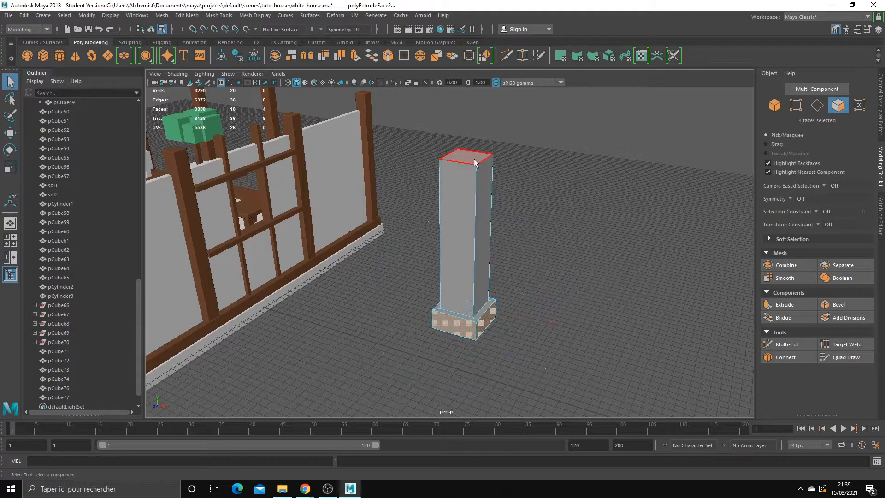
{"action": "key", "text": "w"}
{"action": "middle_click_drag", "start_coordinate": [537, 185], "coordinate": [524, 200], "text": "alt"}
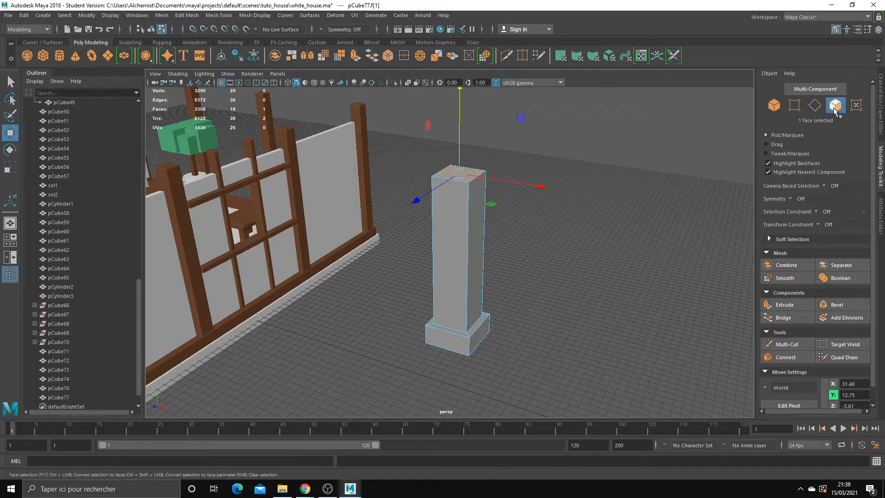
{"action": "left_click_drag", "start_coordinate": [460, 150], "coordinate": [459, 259]}
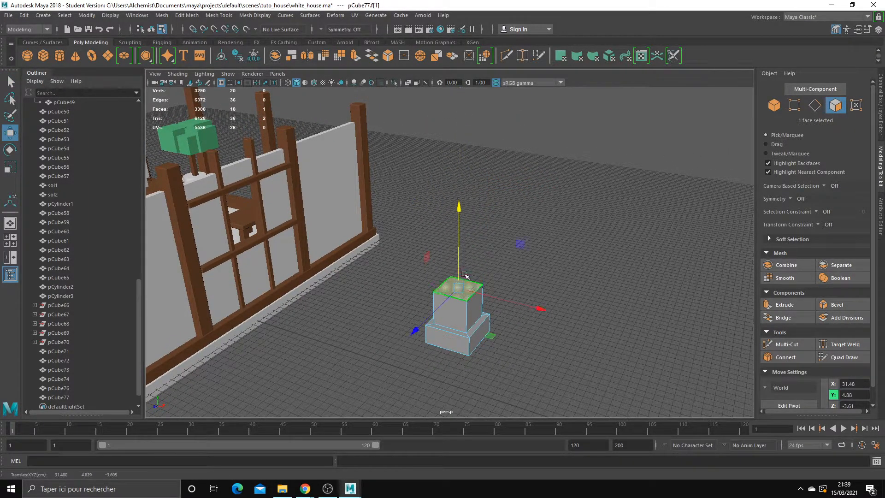
Extrude the top face with a 0.4 inward offset, then extrude it upward twice, the second time by about 0.402.
{"action": "scroll", "coordinate": [506, 302], "scroll_direction": "up", "scroll_amount": 2}
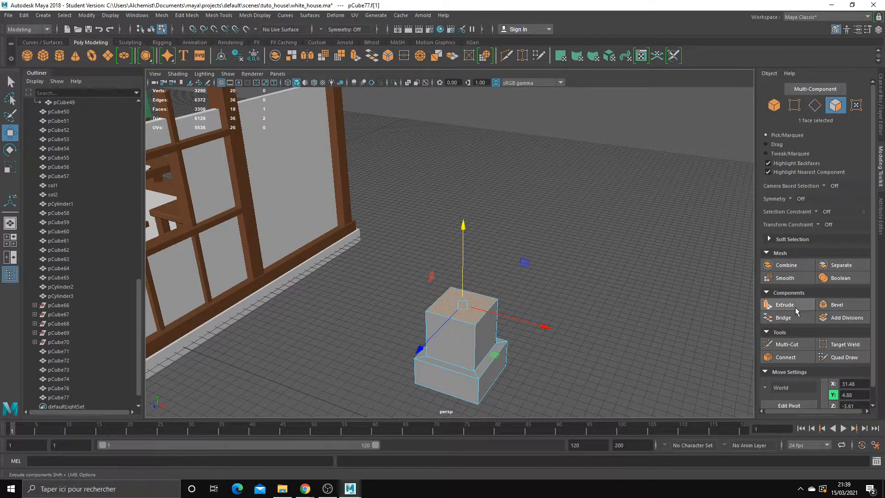
{"action": "left_click", "coordinate": [784, 305]}
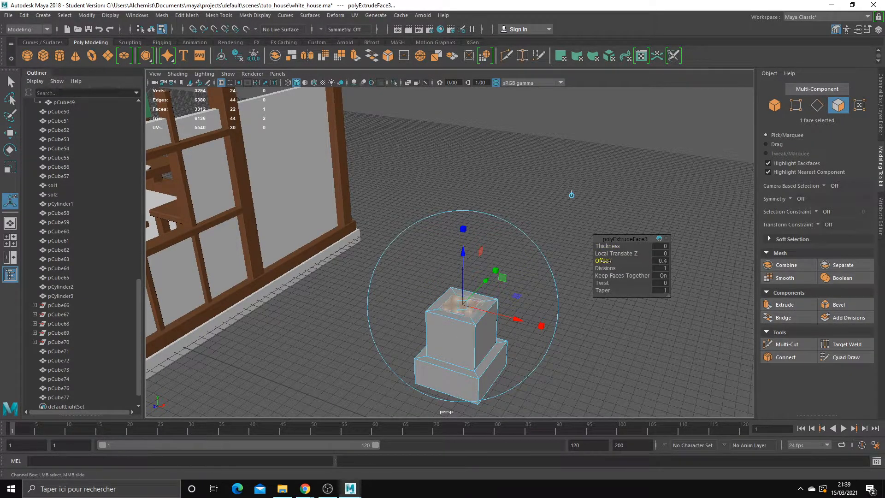
{"action": "key", "text": "ctrl+e"}
{"action": "mouse_move", "coordinate": [462, 268]}
{"action": "left_mouse_down"}
{"action": "mouse_move", "coordinate": [464, 261]}
{"action": "mouse_move", "coordinate": [457, 268]}
{"action": "left_mouse_up"}
{"action": "left_click", "coordinate": [785, 305]}
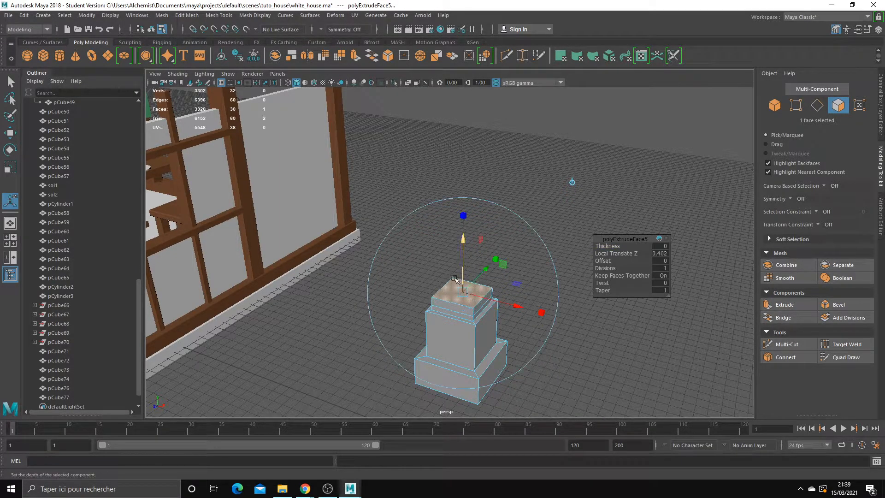
Select the four side faces of the uppermost tier and extrude them outward into an overhanging cap.
{"action": "scroll", "coordinate": [484, 328], "scroll_direction": "up", "scroll_amount": 2}
{"action": "left_click", "coordinate": [485, 328]}
{"action": "scroll", "coordinate": [491, 320], "scroll_direction": "up", "scroll_amount": 3}
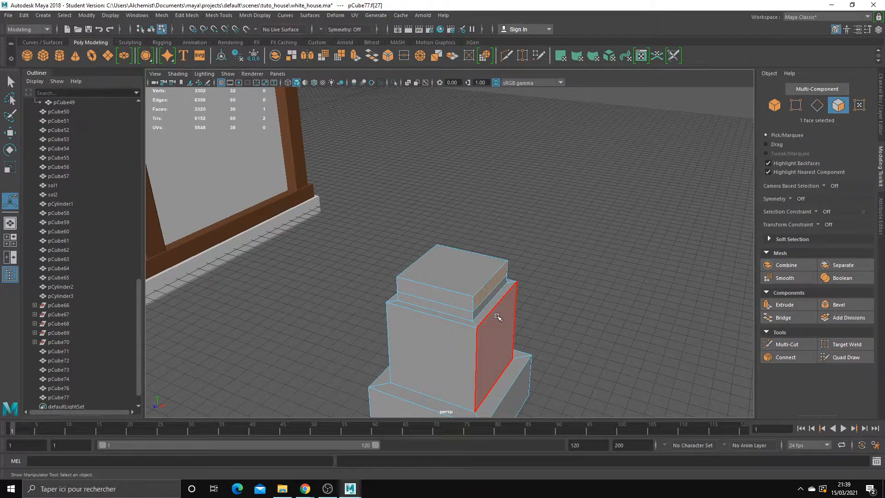
{"action": "double_click", "coordinate": [455, 297]}
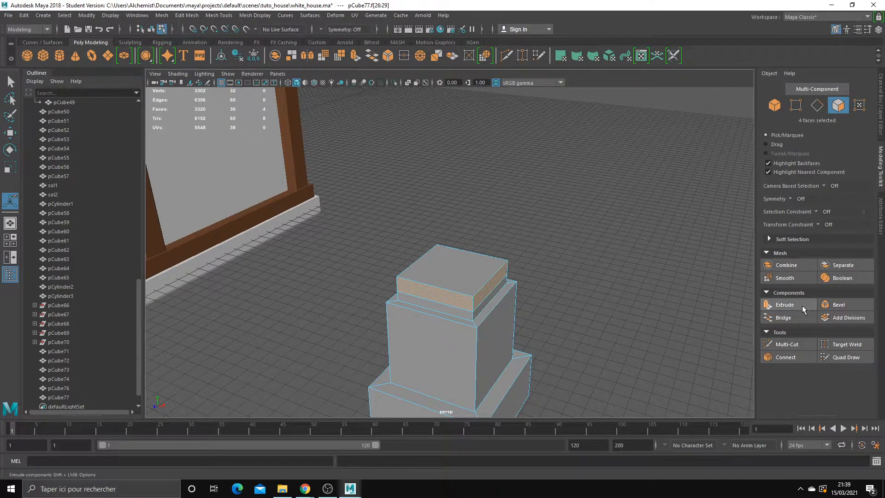
{"action": "left_click", "coordinate": [783, 305]}
{"action": "middle_click_drag", "start_coordinate": [571, 294], "coordinate": [577, 294]}
{"action": "key", "text": "q"}
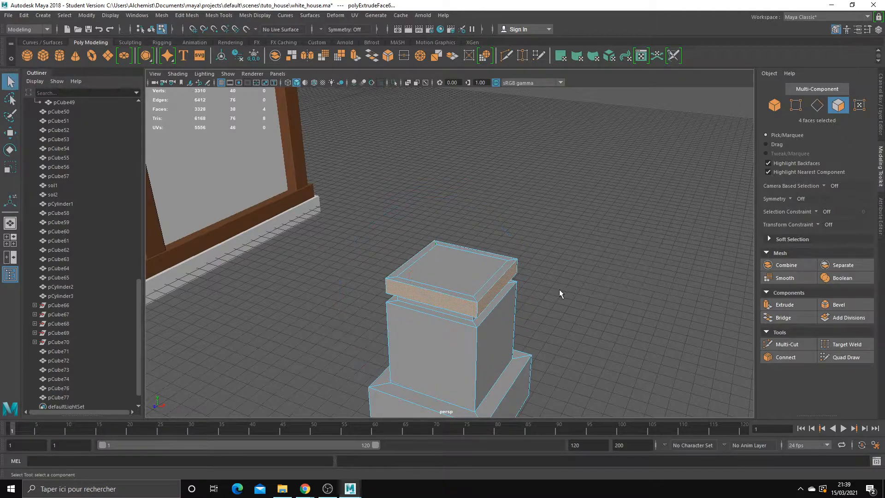
Select the four narrow rim faces around the top of the cap one by one.
{"action": "left_click", "coordinate": [494, 278]}
{"action": "left_click", "coordinate": [491, 252], "text": "shift"}
{"action": "left_click", "coordinate": [427, 249], "text": "shift"}
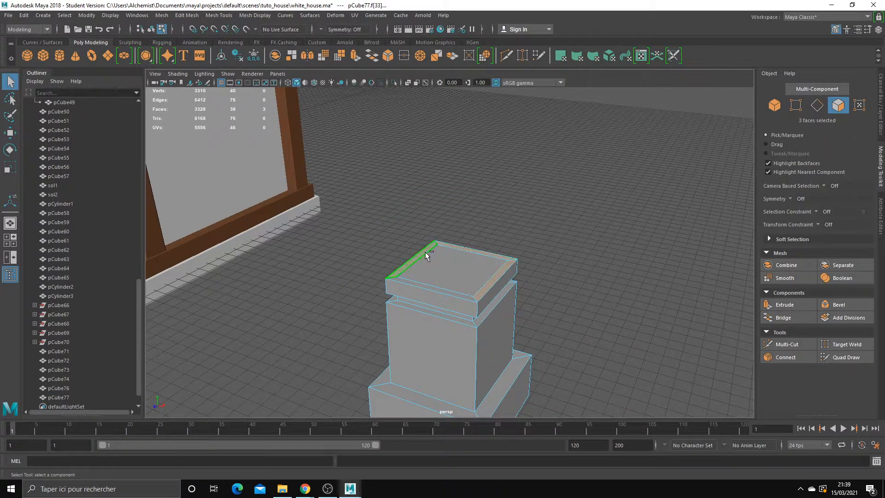
{"action": "left_click", "coordinate": [411, 259]}
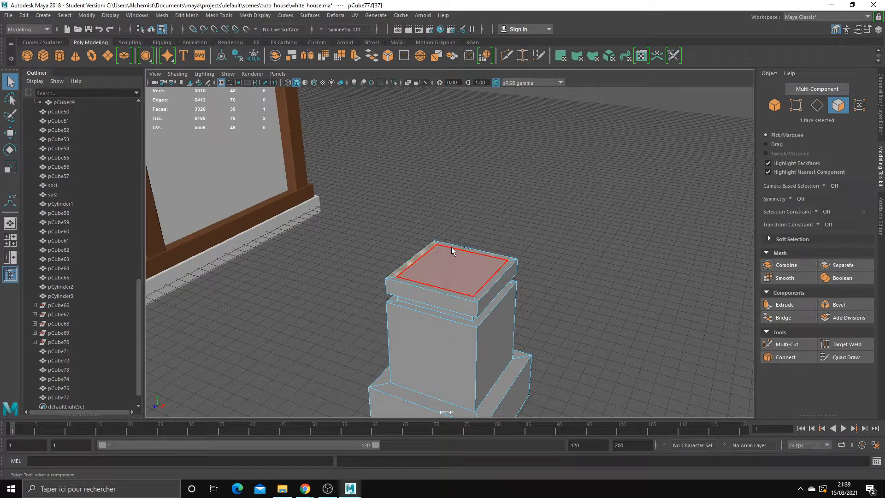
{"action": "left_click", "coordinate": [468, 248], "text": "shift"}
{"action": "left_click", "coordinate": [506, 266], "text": "shift"}
{"action": "left_click", "coordinate": [464, 295], "text": "shift"}
{"action": "mouse_move", "coordinate": [551, 297]}
{"action": "left_mouse_down", "text": "alt"}
{"action": "mouse_move", "coordinate": [584, 291]}
{"action": "mouse_move", "coordinate": [566, 297]}
{"action": "left_mouse_up", "text": "alt"}
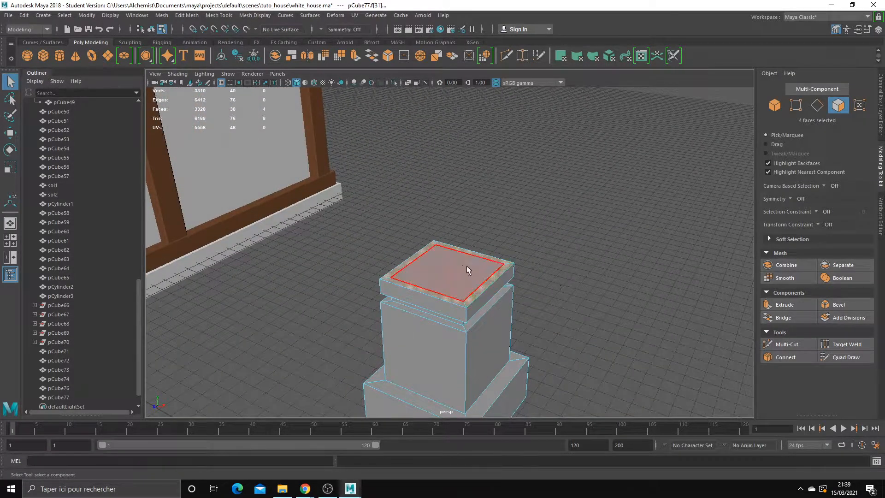
Select the cap's central top face and grow the selection to the surrounding rim faces, repeating it once.
{"action": "left_click", "coordinate": [457, 276]}
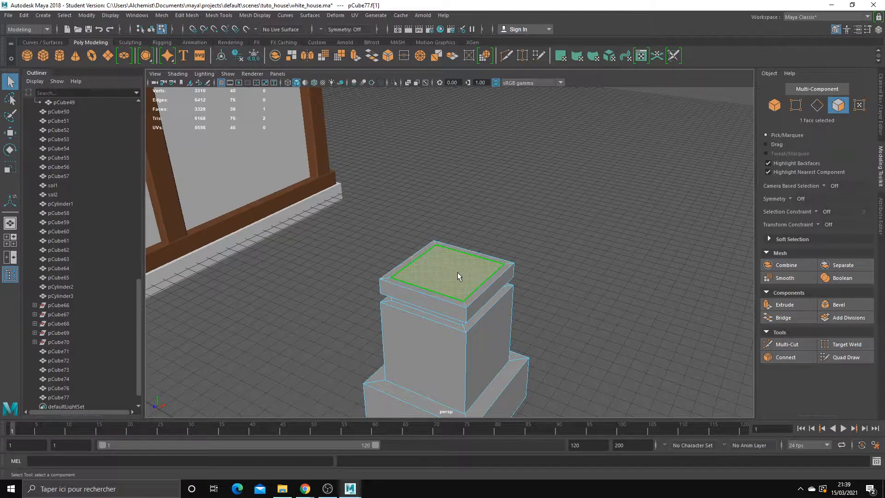
{"action": "left_click", "coordinate": [65, 16]}
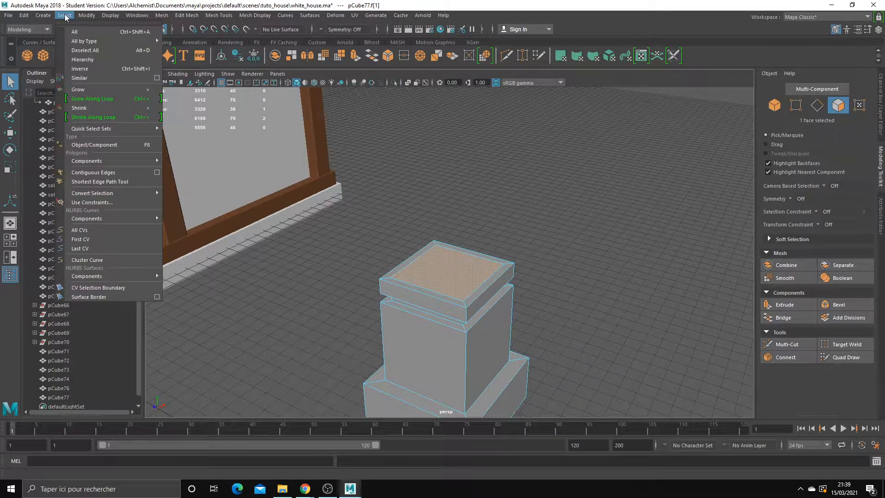
{"action": "left_click", "coordinate": [84, 91]}
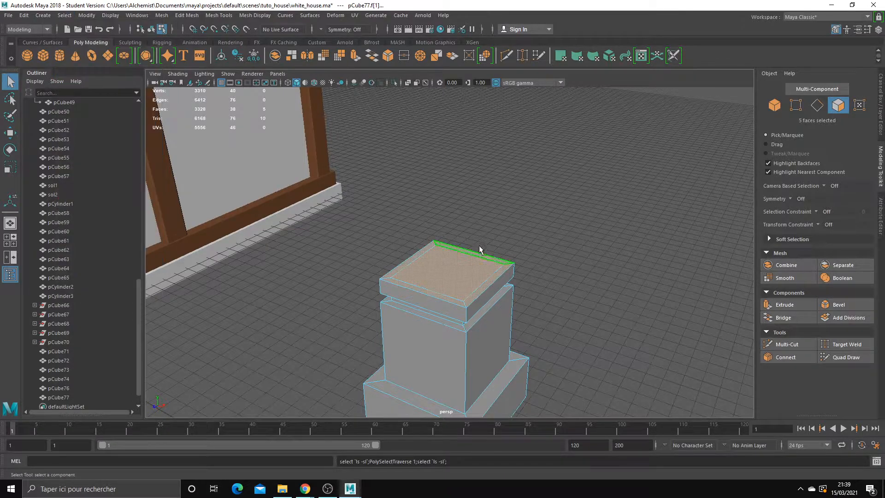
{"action": "left_click", "coordinate": [441, 278]}
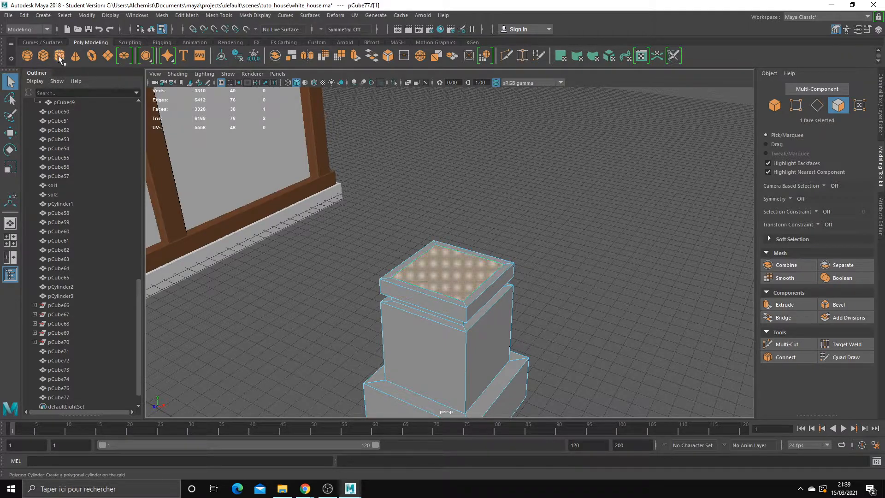
{"action": "left_click", "coordinate": [64, 15]}
{"action": "left_click", "coordinate": [101, 86]}
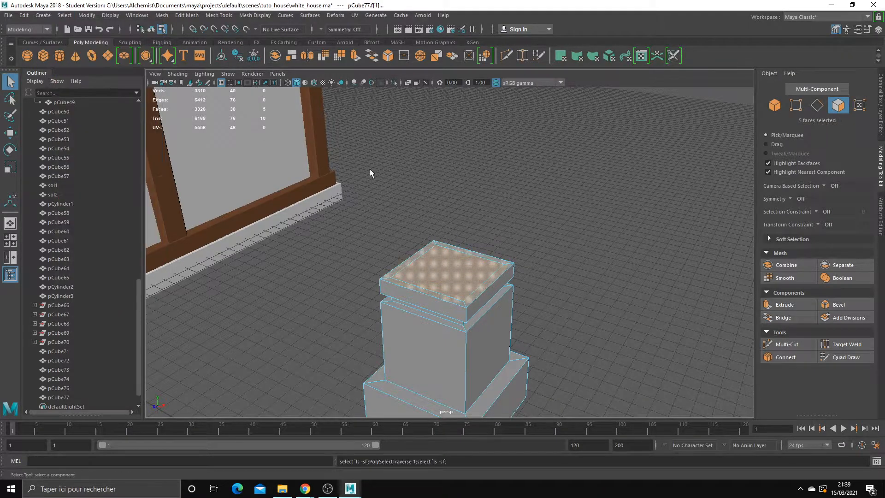
Grow the selection from the cap's central top face to the rim faces and shrink it back to the central face.
{"action": "left_click", "coordinate": [481, 266]}
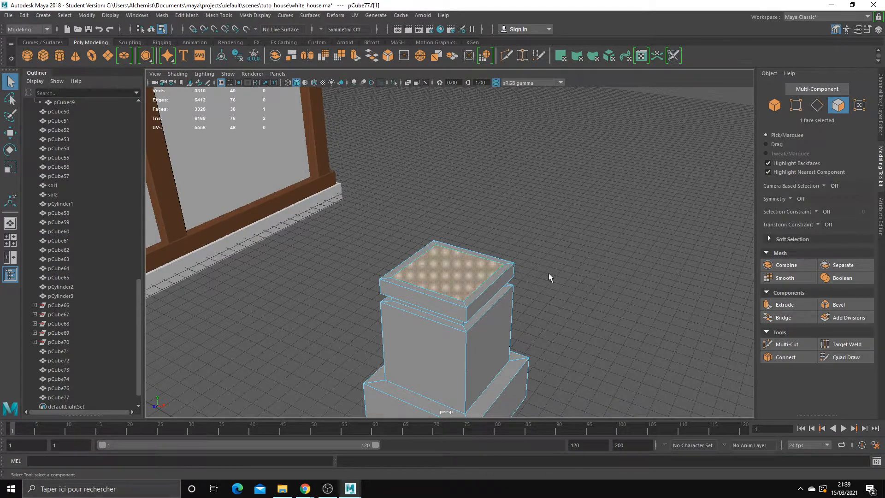
{"action": "key", "text": "shift+period"}
{"action": "left_click", "coordinate": [60, 16]}
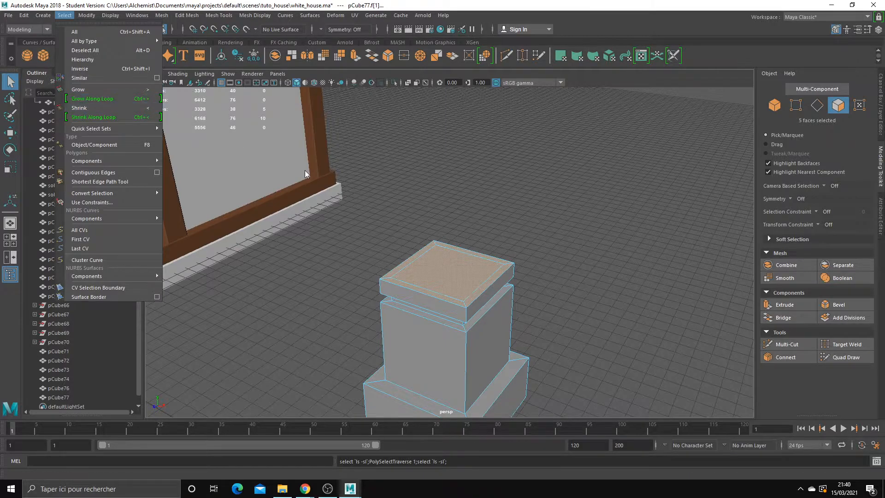
{"action": "left_click", "coordinate": [504, 226]}
{"action": "left_click", "coordinate": [461, 262]}
{"action": "key", "text": "<"}
{"action": "left_click", "coordinate": [470, 288]}
{"action": "key", "text": ">"}
{"action": "key", "text": "<"}
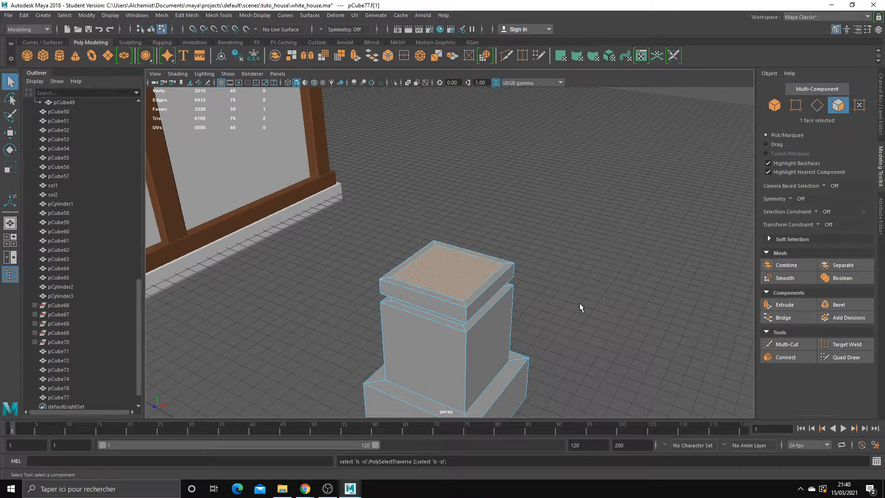
Grow and shrink the selection on the cap's top, ending with the central face and surrounding rim faces selected.
{"action": "key", "text": ">"}
{"action": "key", "text": "<"}
{"action": "key", "text": ">"}
{"action": "key", "text": "<"}
{"action": "left_click_drag", "start_coordinate": [579, 303], "coordinate": [588, 298], "text": "alt"}
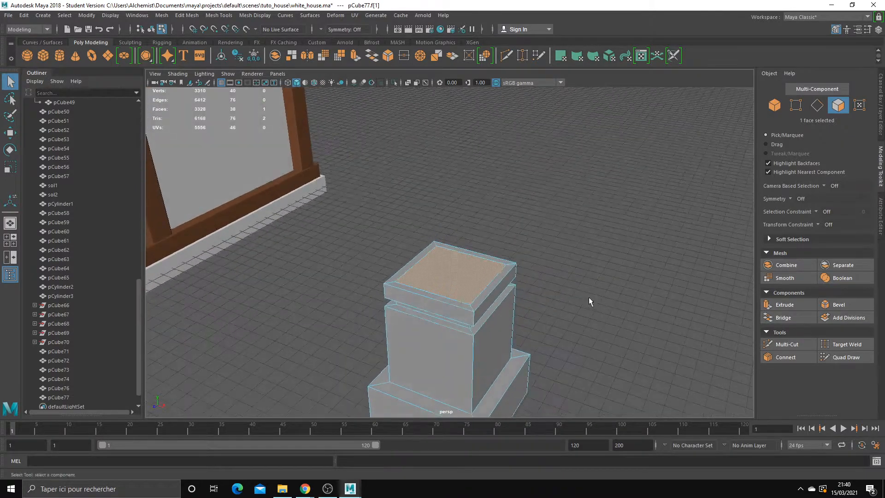
{"action": "middle_click_drag", "start_coordinate": [588, 298], "coordinate": [578, 264], "text": "alt"}
{"action": "key", "text": ">"}
{"action": "key", "text": "ctrl+e"}
{"action": "scroll", "coordinate": [495, 240], "scroll_direction": "down", "scroll_amount": 3}
{"action": "left_click", "coordinate": [443, 209]}
{"action": "key", "text": "ctrl+z"}
{"action": "left_click_drag", "start_coordinate": [449, 210], "coordinate": [448, 123]}
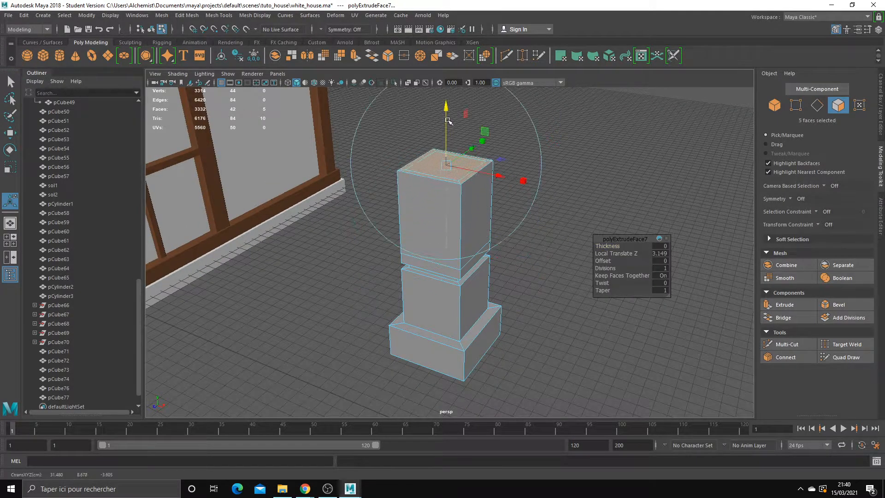
{"action": "scroll", "coordinate": [466, 179], "scroll_direction": "down", "scroll_amount": 3}
{"action": "scroll", "coordinate": [535, 313], "scroll_direction": "up", "scroll_amount": 2}
{"action": "key", "text": "ctrl+z"}
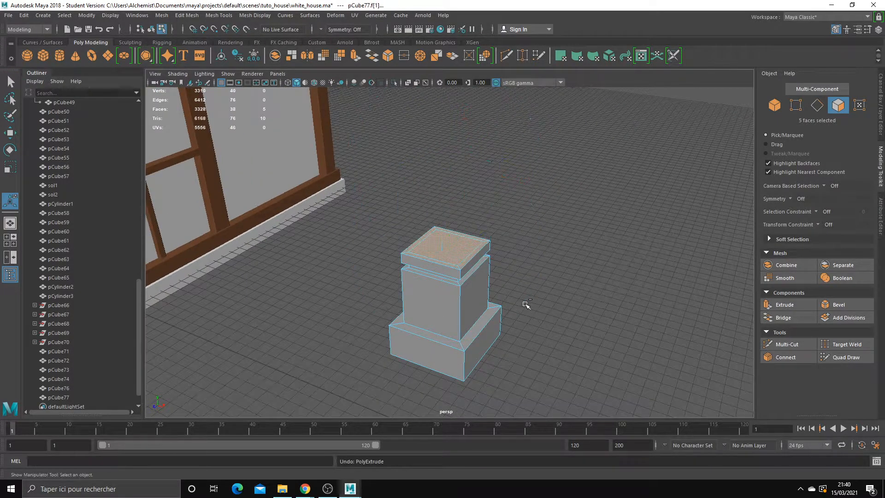
{"action": "scroll", "coordinate": [547, 315], "scroll_direction": "up", "scroll_amount": 2}
{"action": "left_click", "coordinate": [556, 234]}
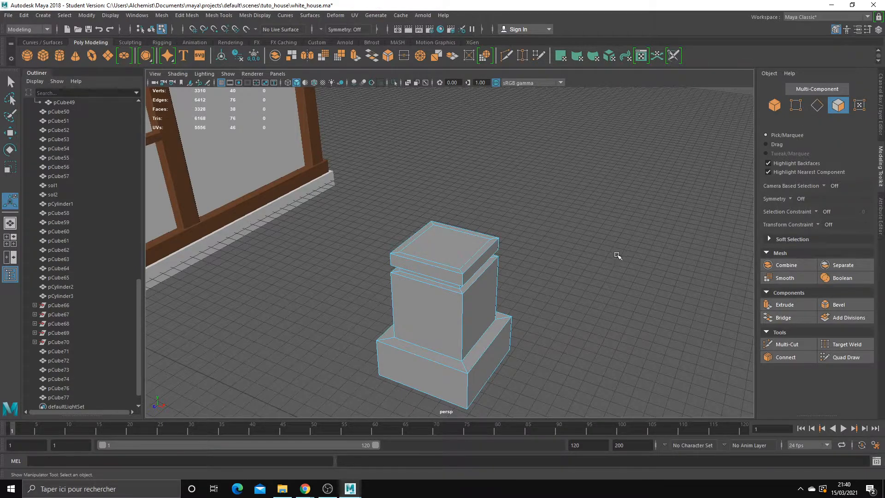
{"action": "key", "text": "ctrl+z"}
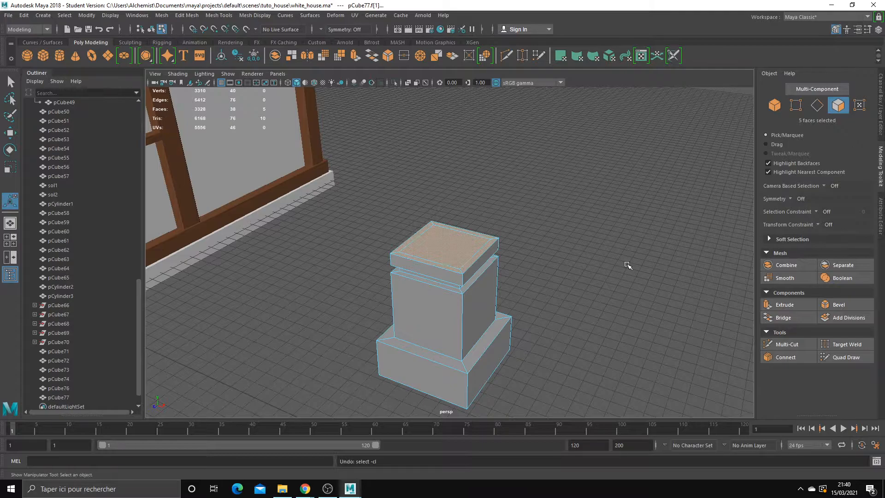
{"action": "scroll", "coordinate": [585, 276], "scroll_direction": "up", "scroll_amount": 2}
{"action": "key", "text": "w"}
{"action": "left_click_drag", "start_coordinate": [444, 198], "coordinate": [445, 187]}
{"action": "key", "text": "ctrl+z"}
Extrude the cap's central top face and rim faces upward with a thickness of 2.8 to form the shaft.
{"action": "left_click", "coordinate": [775, 304]}
{"action": "left_click_drag", "start_coordinate": [599, 246], "coordinate": [570, 264]}
{"action": "scroll", "coordinate": [593, 196], "scroll_direction": "down", "scroll_amount": 4}
{"action": "scroll", "coordinate": [594, 195], "scroll_direction": "down", "scroll_amount": 3}
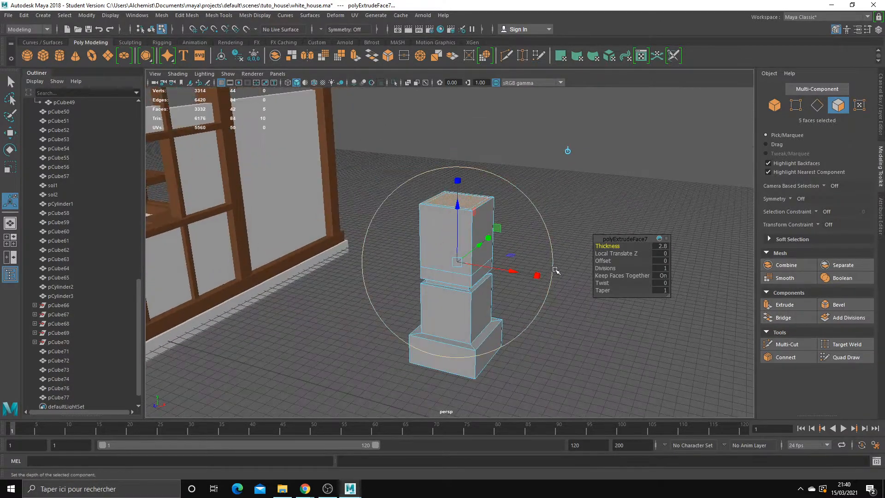
Extrude the shaft's top faces again and raise them to form a short block.
{"action": "key", "text": "ctrl+e"}
{"action": "key", "text": "w"}
{"action": "left_click_drag", "start_coordinate": [459, 183], "coordinate": [461, 159]}
Select the loop of four side faces on the new top block and extrude it outward into a collar.
{"action": "key", "text": "q"}
{"action": "left_click", "coordinate": [475, 194]}
{"action": "double_click", "coordinate": [477, 193]}
{"action": "key", "text": "ctrl+e"}
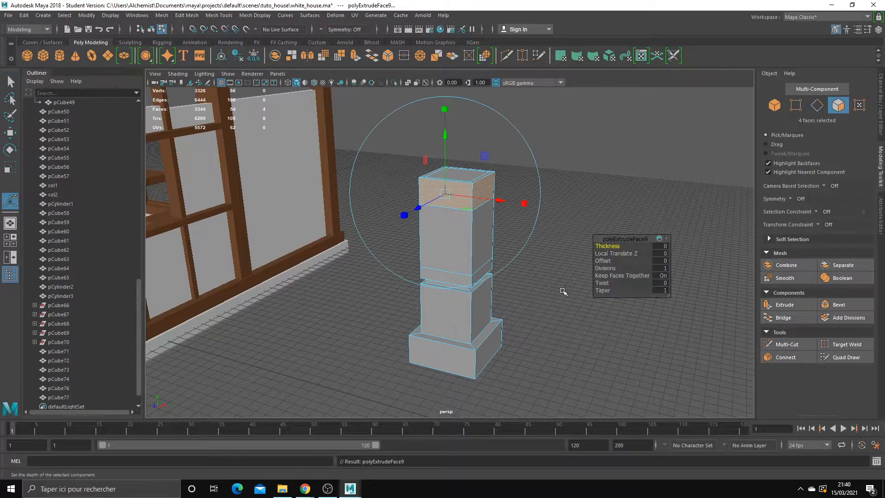
{"action": "middle_click_drag", "start_coordinate": [555, 320], "coordinate": [561, 319]}
{"action": "key", "text": "q"}
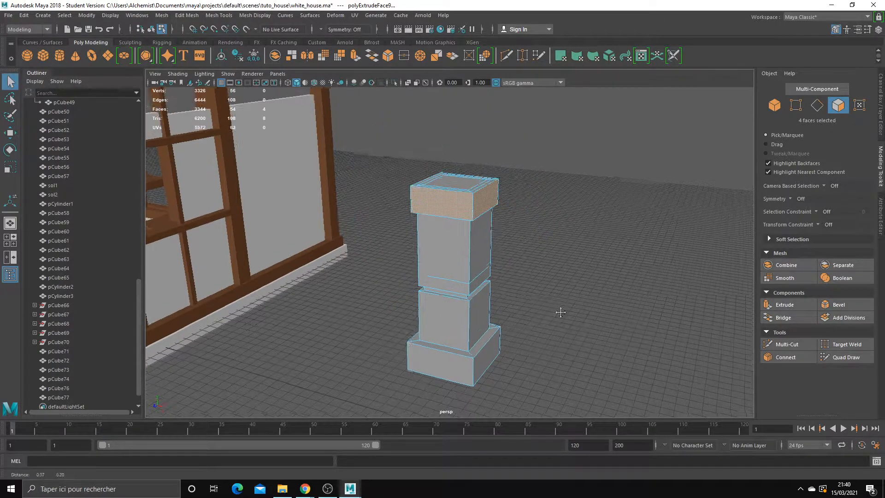
Select the collar's central top face, grow the selection to the neighbouring faces and extrude it slightly upward as a neck.
{"action": "left_click_drag", "start_coordinate": [564, 307], "coordinate": [542, 331], "text": "alt"}
{"action": "mouse_move", "coordinate": [443, 247]}
{"action": "left_mouse_down", "text": "alt"}
{"action": "mouse_move", "coordinate": [389, 229]}
{"action": "mouse_move", "coordinate": [420, 277]}
{"action": "mouse_move", "coordinate": [435, 241]}
{"action": "left_mouse_up", "text": "alt"}
{"action": "left_click", "coordinate": [388, 230], "text": "shift"}
{"action": "left_click", "coordinate": [433, 275]}
{"action": "key", "text": "shift+greater"}
{"action": "key", "text": "ctrl+e"}
{"action": "key", "text": "w"}
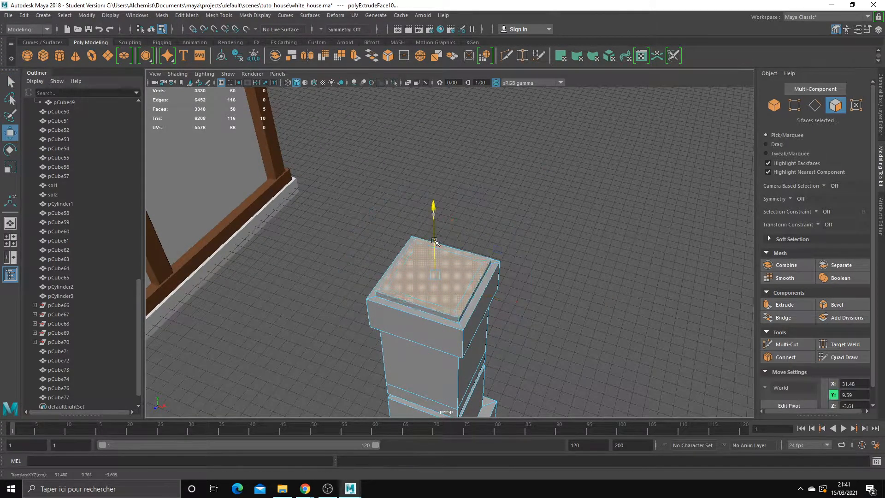
Extrude a further band above the neck and extrude its four side faces outward into a thin top slab.
{"action": "key", "text": "ctrl+e"}
{"action": "key", "text": "q"}
{"action": "left_click_drag", "start_coordinate": [436, 239], "coordinate": [455, 279], "text": "alt"}
{"action": "left_click", "coordinate": [441, 241]}
{"action": "double_click", "coordinate": [427, 240], "text": "shift"}
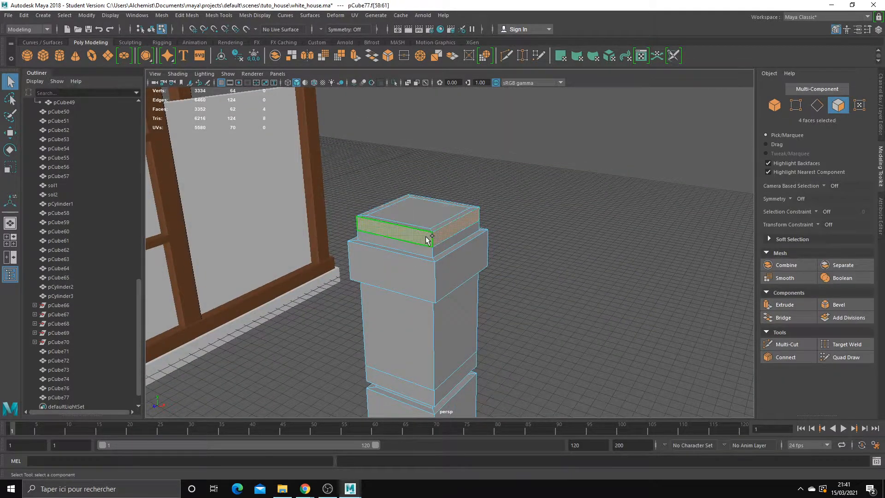
{"action": "key", "text": "ctrl+e"}
{"action": "key", "text": "q"}
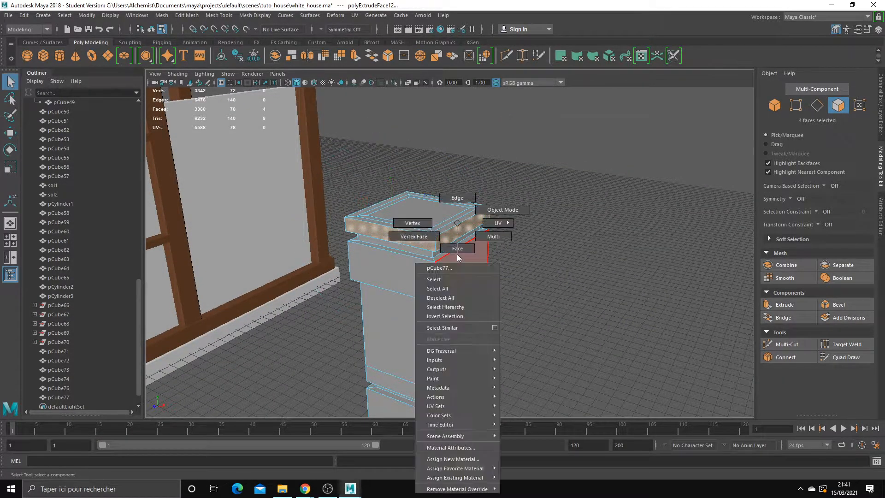
Leave face editing, reselect the whole pillar in object mode and switch to editing its vertices.
{"action": "right_click_drag", "start_coordinate": [458, 256], "coordinate": [502, 218]}
{"action": "left_click", "coordinate": [527, 247]}
{"action": "scroll", "coordinate": [527, 276], "scroll_direction": "down", "scroll_amount": 5}
{"action": "left_click_drag", "start_coordinate": [527, 298], "coordinate": [503, 289], "text": "alt"}
{"action": "left_click", "coordinate": [475, 286]}
{"action": "scroll", "coordinate": [536, 282], "scroll_direction": "up", "scroll_amount": 4}
{"action": "middle_click_drag", "start_coordinate": [502, 289], "coordinate": [395, 307], "text": "alt"}
{"action": "left_click_drag", "start_coordinate": [394, 307], "coordinate": [398, 267], "text": "alt"}
{"action": "scroll", "coordinate": [511, 283], "scroll_direction": "up", "scroll_amount": 4}
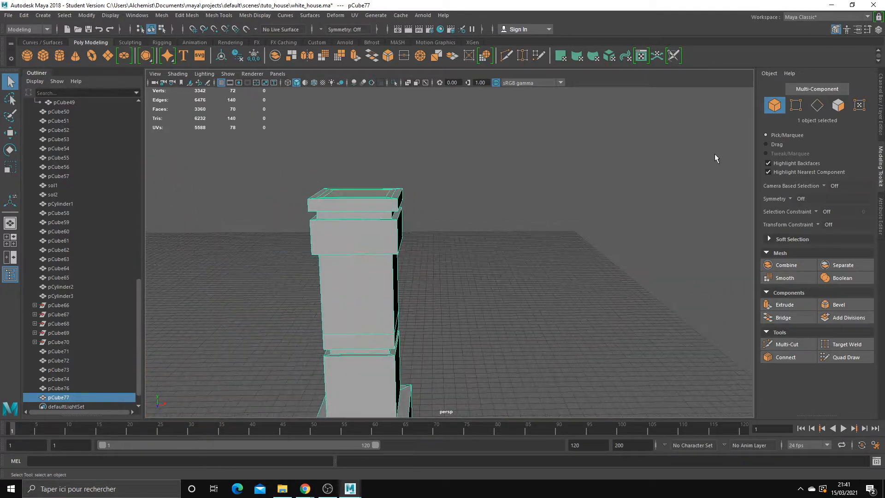
{"action": "left_click", "coordinate": [794, 106]}
Select the vertices on one side of the top slab and neck and lower them to tilt the top.
{"action": "left_click_drag", "start_coordinate": [554, 194], "coordinate": [414, 189], "text": "alt"}
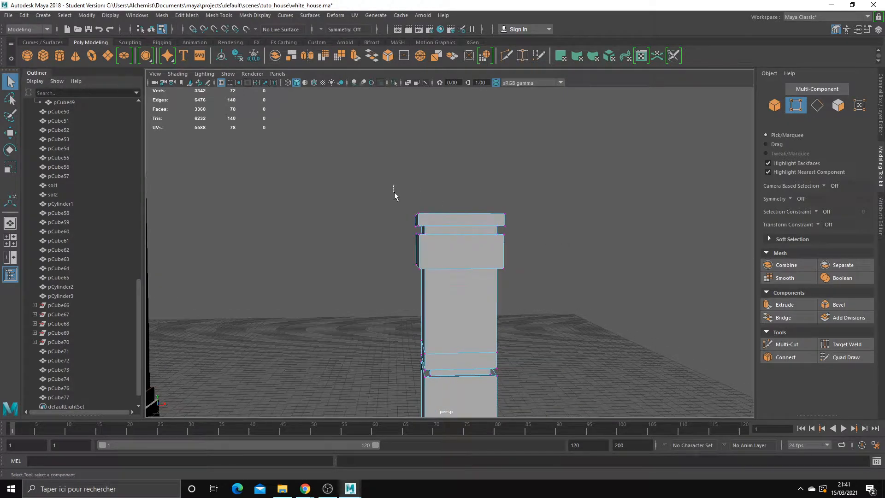
{"action": "left_click_drag", "start_coordinate": [452, 245], "coordinate": [452, 245]}
{"action": "mouse_move", "coordinate": [399, 203]}
{"action": "left_mouse_down", "text": "alt"}
{"action": "mouse_move", "coordinate": [455, 245]}
{"action": "mouse_move", "coordinate": [410, 196]}
{"action": "left_mouse_up", "text": "alt"}
{"action": "left_click_drag", "start_coordinate": [385, 188], "coordinate": [457, 245]}
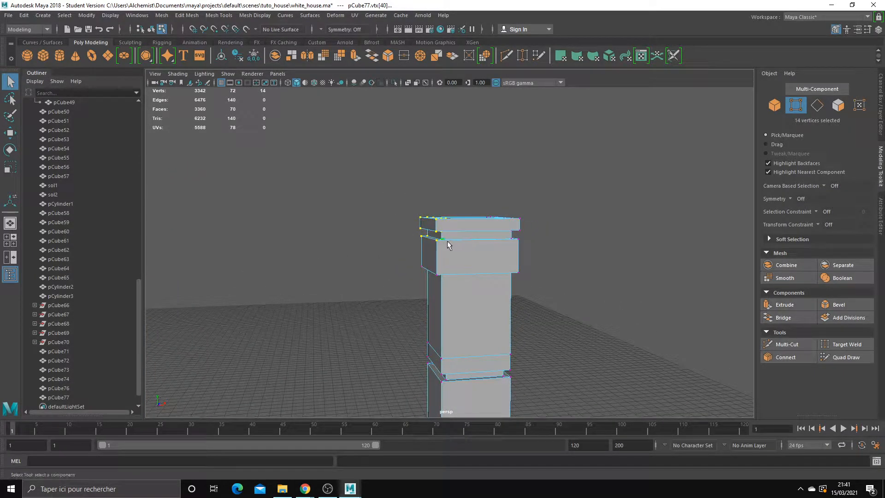
{"action": "key", "text": "w"}
{"action": "left_click_drag", "start_coordinate": [432, 200], "coordinate": [435, 210]}
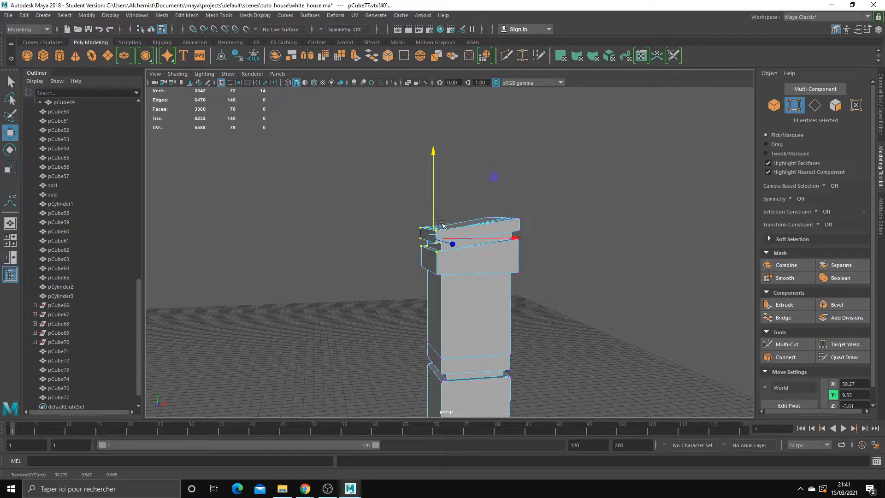
Select the collar's lower vertices on the same side and lower them to slant its bottom edge.
{"action": "left_click_drag", "start_coordinate": [494, 270], "coordinate": [477, 258], "text": "alt"}
{"action": "left_click_drag", "start_coordinate": [400, 277], "coordinate": [421, 247]}
{"action": "left_click_drag", "start_coordinate": [425, 246], "coordinate": [442, 259], "text": "alt"}
{"action": "middle_click_drag", "start_coordinate": [447, 277], "coordinate": [418, 253], "text": "alt"}
{"action": "left_click_drag", "start_coordinate": [419, 252], "coordinate": [420, 241], "text": "alt"}
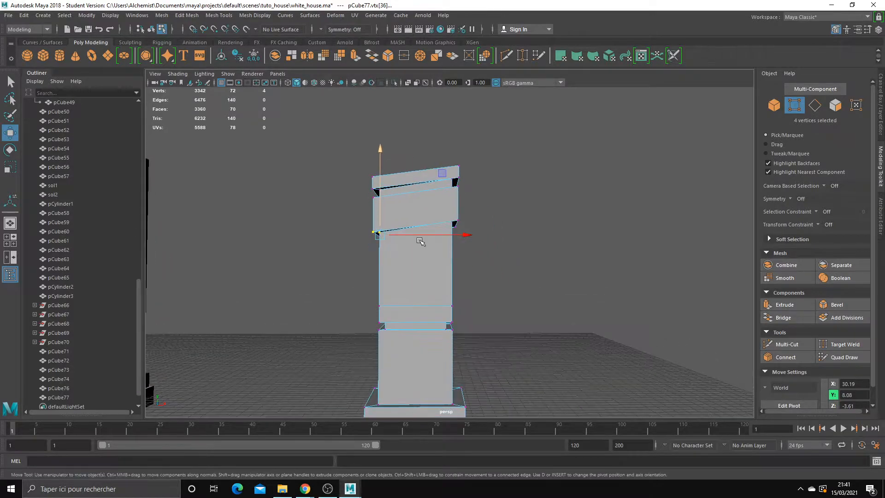
{"action": "middle_click_drag", "start_coordinate": [428, 258], "coordinate": [427, 224], "text": "alt"}
Shift the vertices of the groove between the lower block and shaft vertically to slant the joint.
{"action": "left_click_drag", "start_coordinate": [447, 230], "coordinate": [431, 233], "text": "alt"}
{"action": "left_click_drag", "start_coordinate": [472, 291], "coordinate": [490, 296], "text": "alt"}
{"action": "left_click_drag", "start_coordinate": [495, 316], "coordinate": [393, 295]}
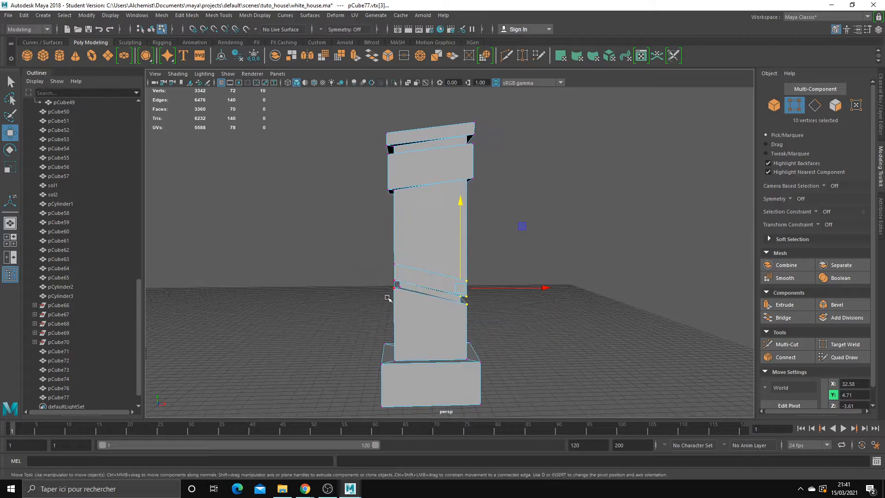
{"action": "left_click_drag", "start_coordinate": [394, 239], "coordinate": [395, 243]}
Return to object mode, select the whole pillar and bevel its edges with an adjusted fraction.
{"action": "middle_click_drag", "start_coordinate": [414, 307], "coordinate": [417, 258], "text": "alt"}
{"action": "left_click_drag", "start_coordinate": [417, 258], "coordinate": [431, 287], "text": "alt"}
{"action": "key", "text": "q"}
{"action": "right_click", "coordinate": [431, 223]}
{"action": "left_click", "coordinate": [477, 210]}
{"action": "left_click_drag", "start_coordinate": [528, 268], "coordinate": [463, 259], "text": "alt"}
{"action": "left_click", "coordinate": [463, 259]}
{"action": "scroll", "coordinate": [464, 259], "scroll_direction": "up", "scroll_amount": 3}
{"action": "middle_click_drag", "start_coordinate": [479, 272], "coordinate": [464, 322], "text": "alt"}
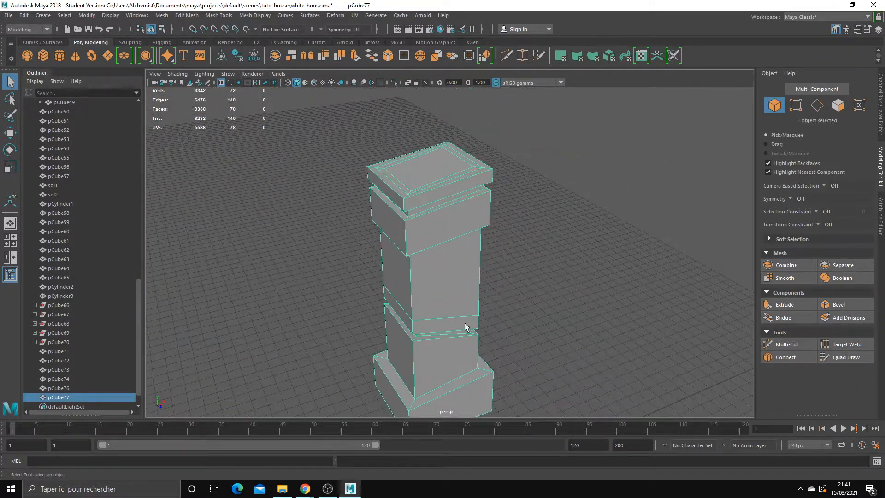
{"action": "left_click", "coordinate": [844, 306]}
{"action": "mouse_move", "coordinate": [610, 246]}
{"action": "left_mouse_down"}
{"action": "mouse_move", "coordinate": [602, 245]}
{"action": "mouse_move", "coordinate": [613, 246]}
{"action": "left_mouse_up"}
{"action": "key", "text": "q"}
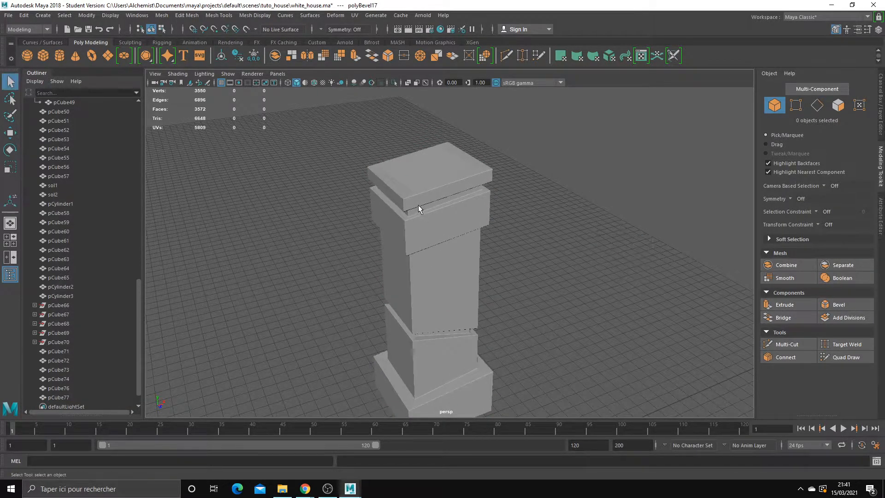
Select the bevelled pillar and move it across the scene to the house's rear corner, behind the lattice wall.
{"action": "left_click", "coordinate": [480, 231]}
{"action": "scroll", "coordinate": [480, 231], "scroll_direction": "down", "scroll_amount": 2}
{"action": "left_click", "coordinate": [541, 267]}
{"action": "left_click_drag", "start_coordinate": [560, 271], "coordinate": [508, 267], "text": "alt"}
{"action": "middle_click_drag", "start_coordinate": [507, 267], "coordinate": [581, 278], "text": "alt"}
{"action": "left_click", "coordinate": [458, 289]}
{"action": "left_click_drag", "start_coordinate": [581, 278], "coordinate": [581, 317], "text": "alt"}
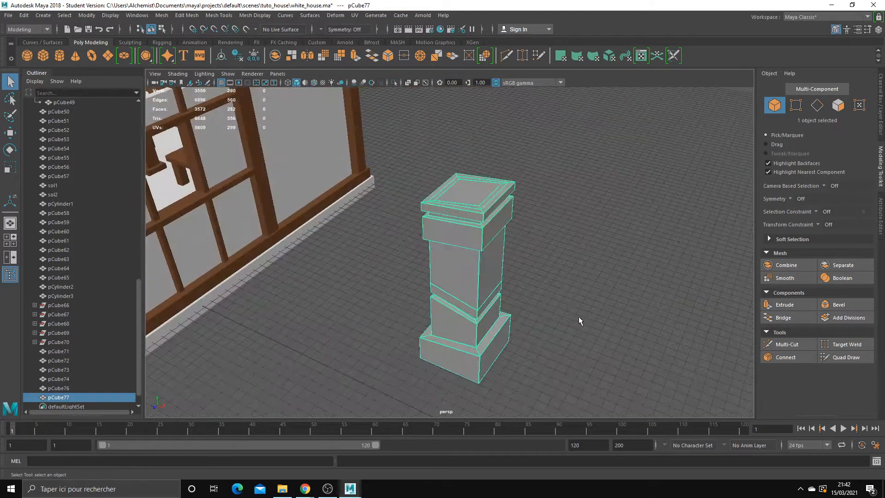
{"action": "scroll", "coordinate": [580, 317], "scroll_direction": "down", "scroll_amount": 3}
{"action": "key", "text": "w"}
{"action": "scroll", "coordinate": [500, 287], "scroll_direction": "down", "scroll_amount": 3}
{"action": "middle_click_drag", "start_coordinate": [500, 288], "coordinate": [605, 316], "text": "alt"}
{"action": "left_click_drag", "start_coordinate": [606, 331], "coordinate": [295, 261]}
{"action": "middle_click_drag", "start_coordinate": [326, 266], "coordinate": [395, 268], "text": "alt"}
{"action": "left_click_drag", "start_coordinate": [392, 267], "coordinate": [417, 209]}
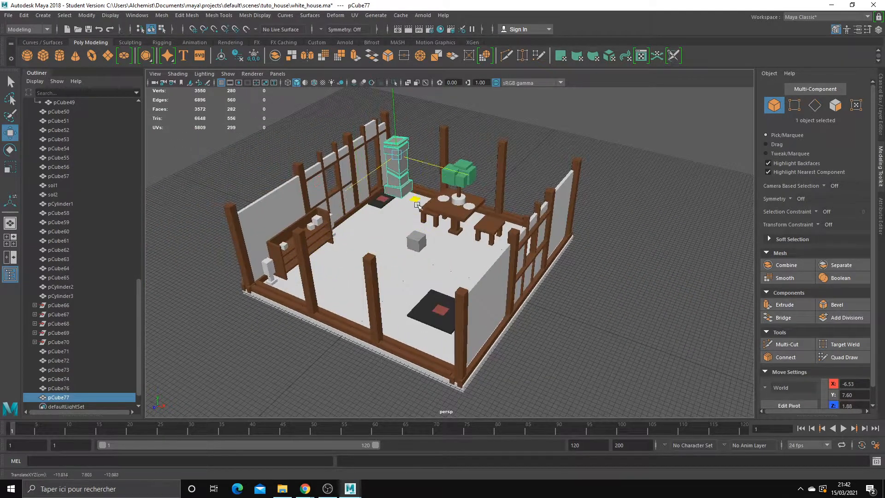
Duplicate the pillar three times and place the copies outside the other three corners of the house.
{"action": "key", "text": "ctrl+d"}
{"action": "left_click_drag", "start_coordinate": [410, 172], "coordinate": [512, 416]}
{"action": "key", "text": "ctrl+d"}
{"action": "middle_click_drag", "start_coordinate": [512, 416], "coordinate": [570, 387], "text": "alt"}
{"action": "key", "text": "ctrl+d"}
{"action": "left_click_drag", "start_coordinate": [577, 362], "coordinate": [218, 269]}
Rotate the pillar copy near the cabinet -90° around Y and the copy beyond the opposite wall 90°.
{"action": "key", "text": "e"}
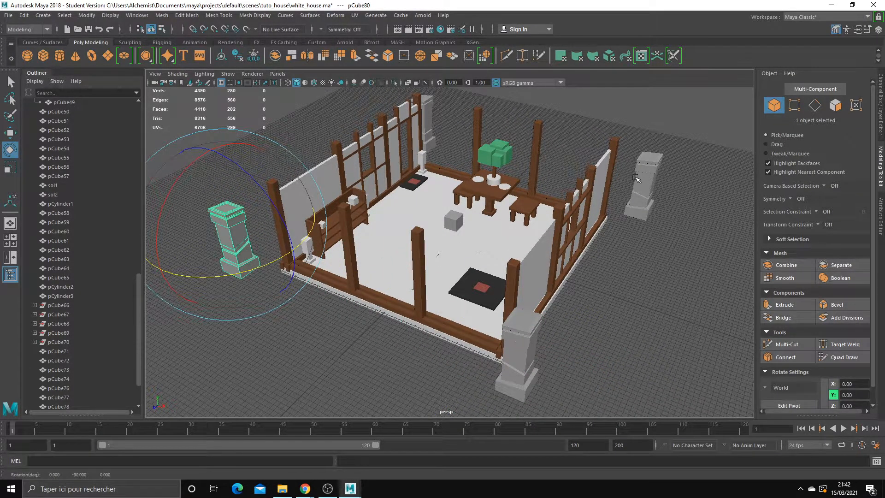
{"action": "left_click", "coordinate": [645, 185]}
{"action": "left_click_drag", "start_coordinate": [657, 217], "coordinate": [713, 216]}
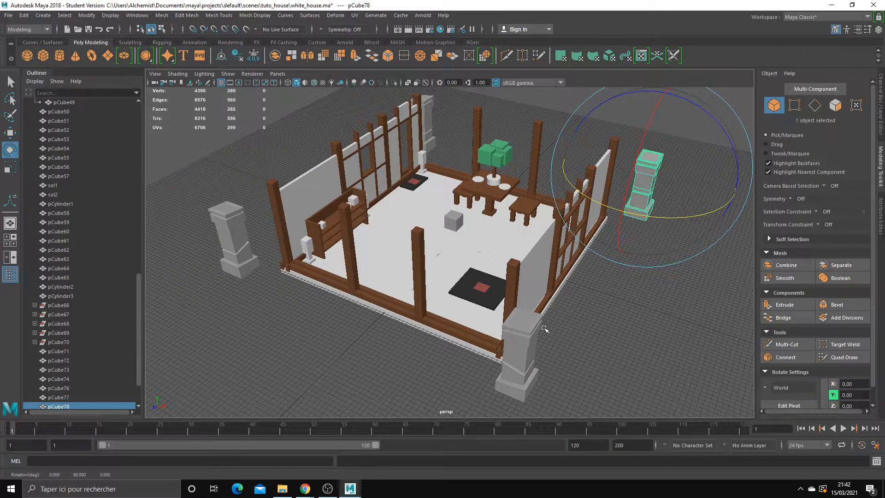
Select all four pillars and assign an existing black material to them.
{"action": "left_click", "coordinate": [531, 343], "text": "shift"}
{"action": "key", "text": "q"}
{"action": "left_click", "coordinate": [425, 115], "text": "shift"}
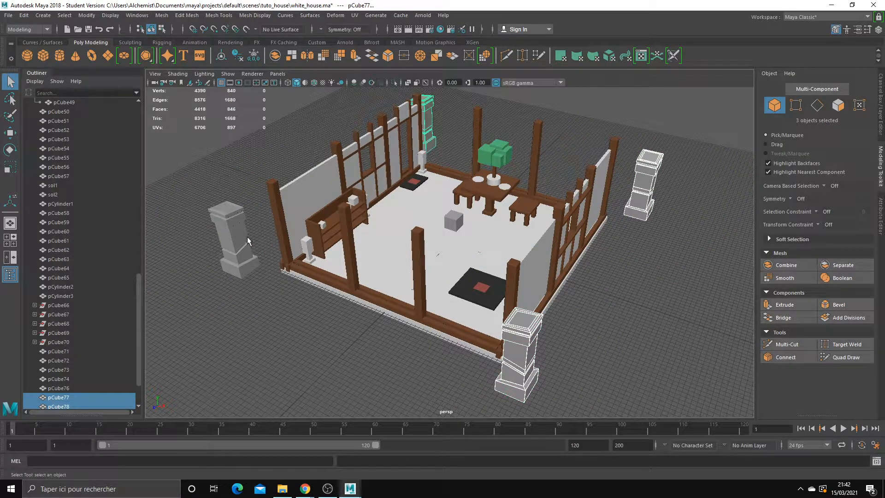
{"action": "right_click", "coordinate": [654, 178]}
{"action": "mouse_move", "coordinate": [678, 428]}
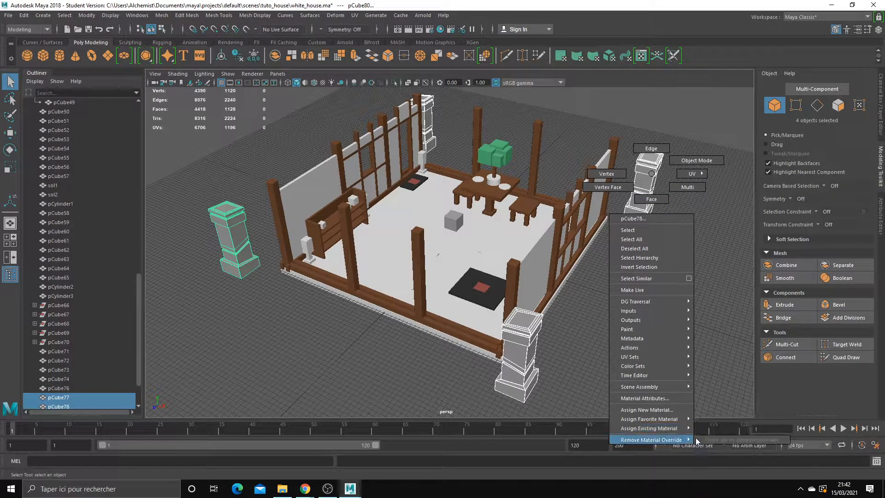
{"action": "left_click", "coordinate": [712, 441]}
{"action": "right_click", "coordinate": [637, 180]}
{"action": "left_click", "coordinate": [619, 290]}
{"action": "left_click_drag", "start_coordinate": [619, 289], "coordinate": [679, 291], "text": "alt"}
{"action": "scroll", "coordinate": [592, 257], "scroll_direction": "up", "scroll_amount": 5}
{"action": "left_click_drag", "start_coordinate": [592, 257], "coordinate": [484, 213], "text": "alt"}
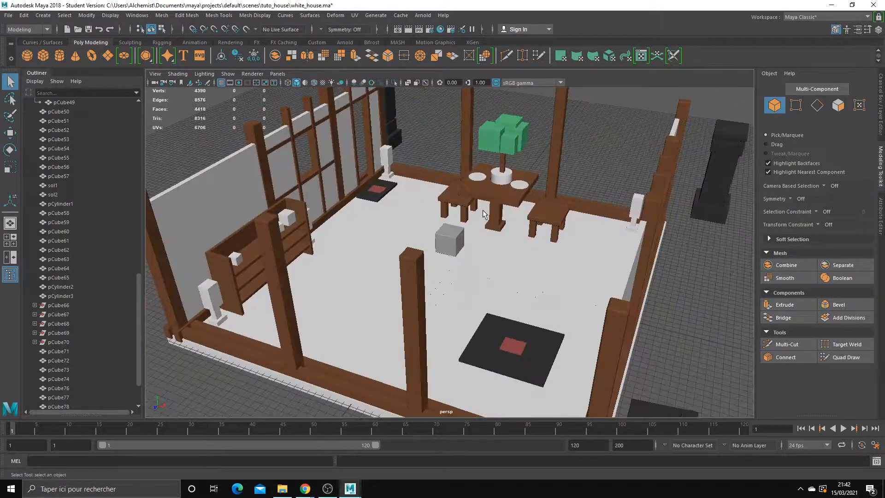